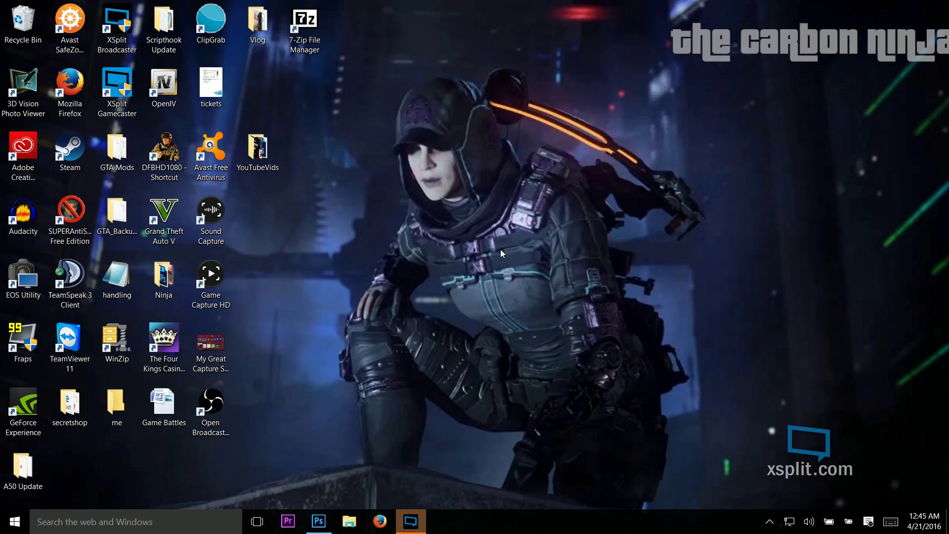
# Launch Task Manager from the taskbar and widen it so the Processes list shows the Network column
pyautogui.click(940, 429)
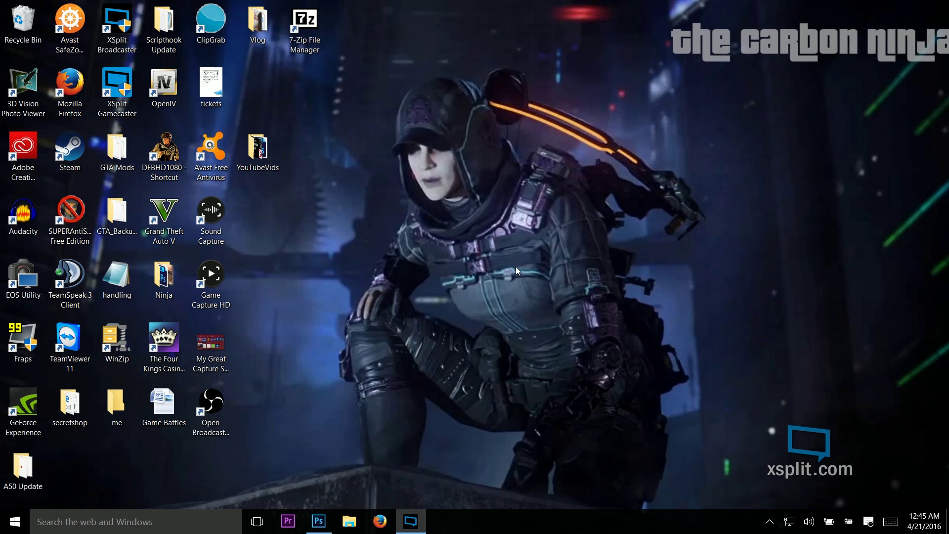
pyautogui.rightClick(603, 524)
pyautogui.click(641, 466)
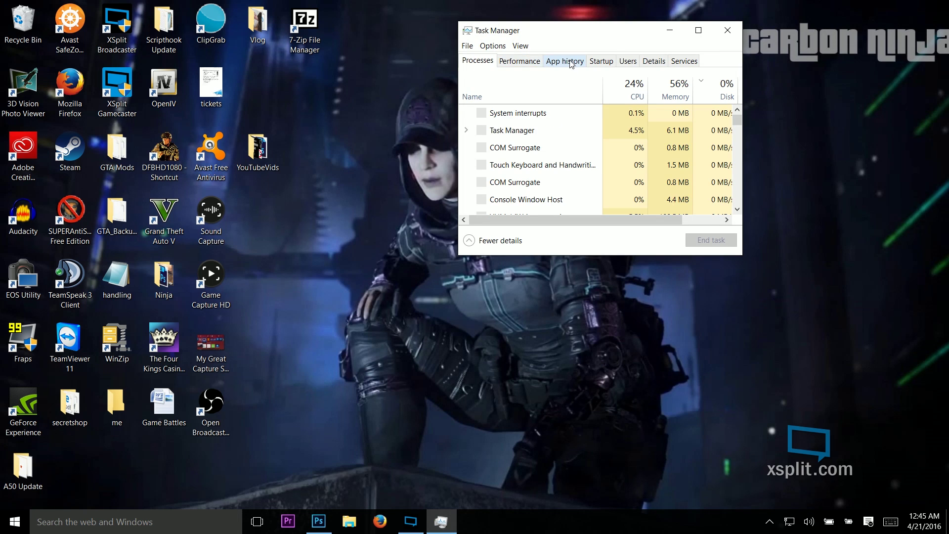
pyautogui.click(521, 60)
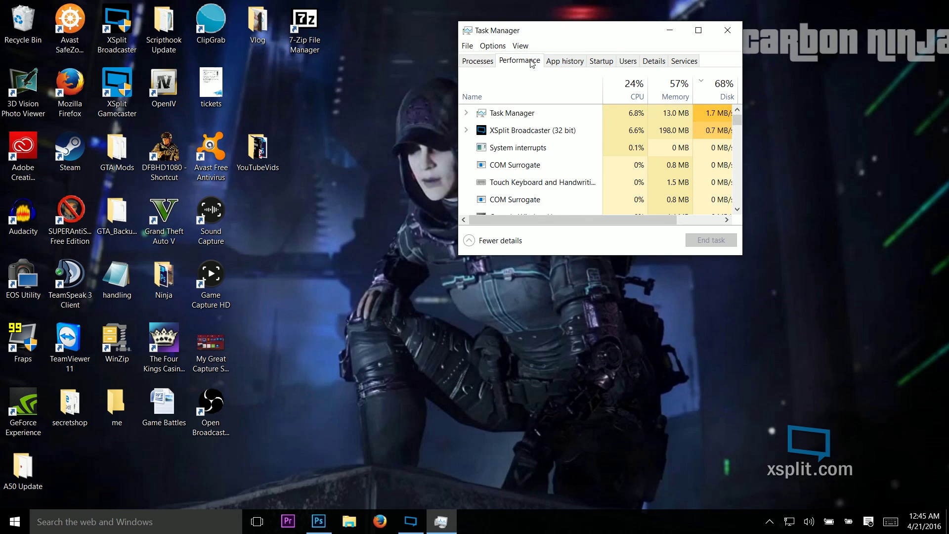
pyautogui.click(477, 60)
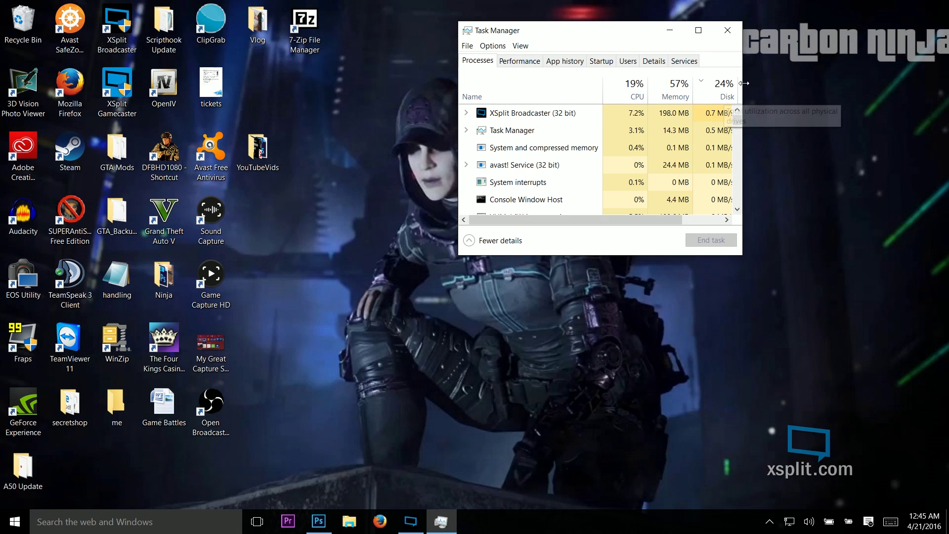
pyautogui.moveTo(741, 86); pyautogui.dragTo(822, 87)
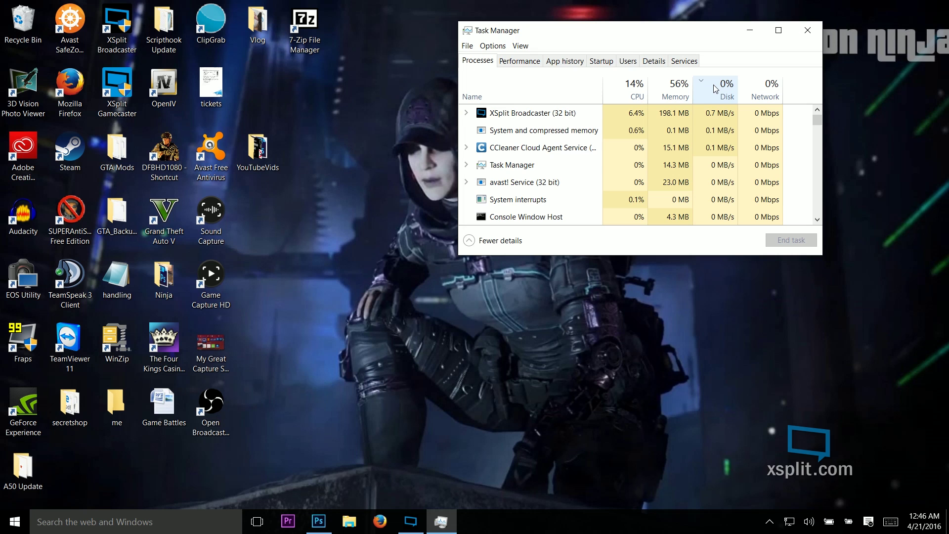
pyautogui.click(449, 357)
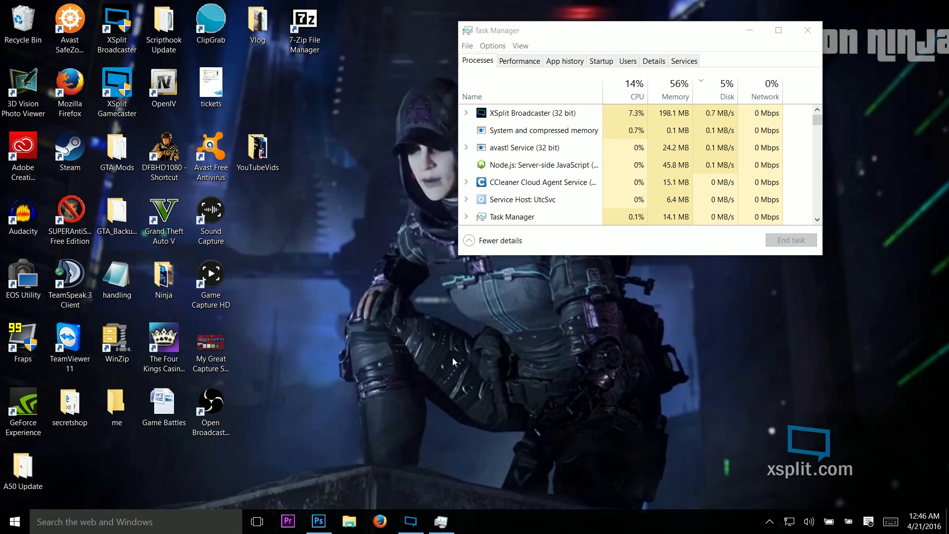
# Run services.msc and scroll the Services list down to the running Windows Search entry
pyautogui.press('super+r')
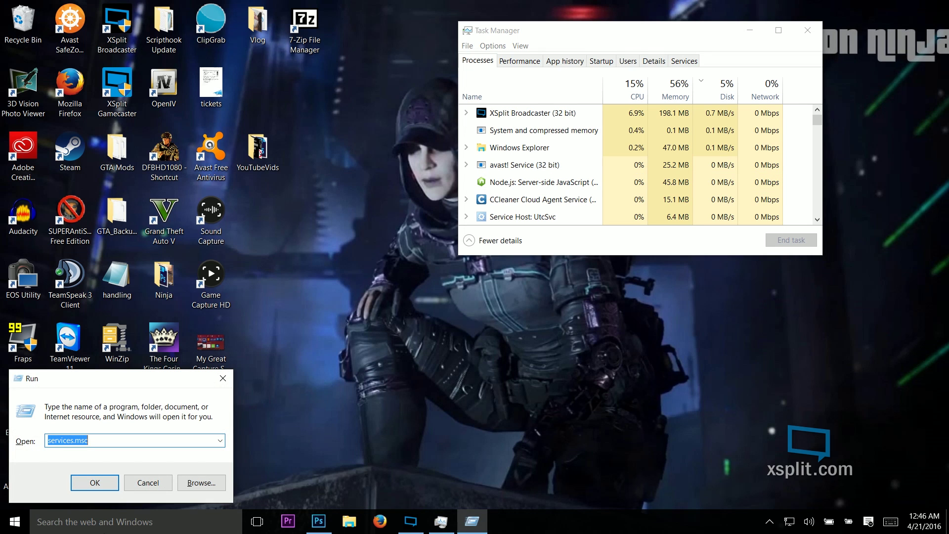
pyautogui.click(100, 480)
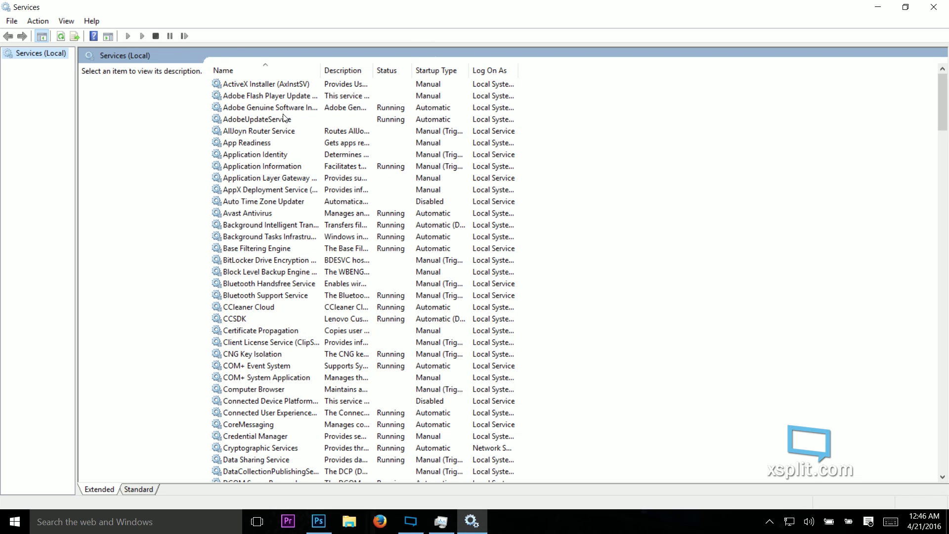
pyautogui.scroll(-8, 272, 277)
pyautogui.scroll(-20, 272, 277)
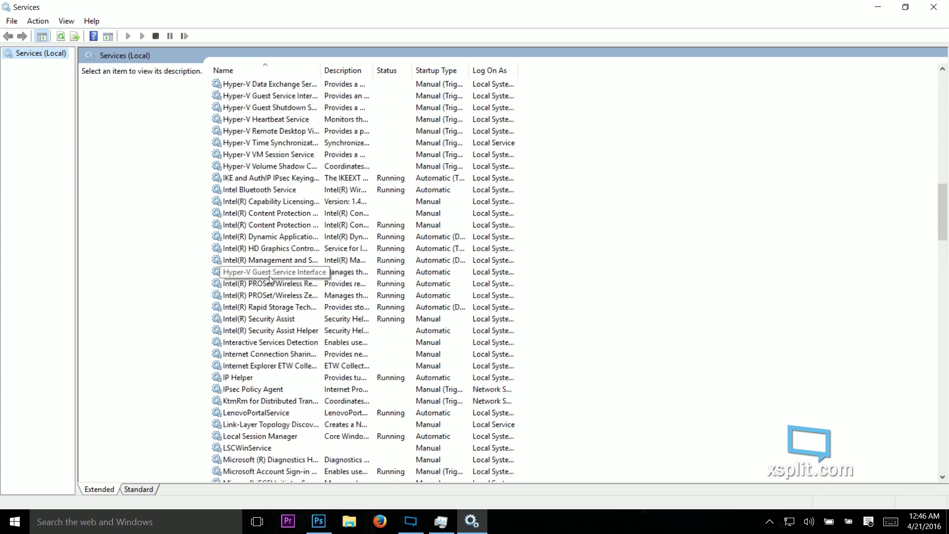
pyautogui.scroll(-16, 270, 291)
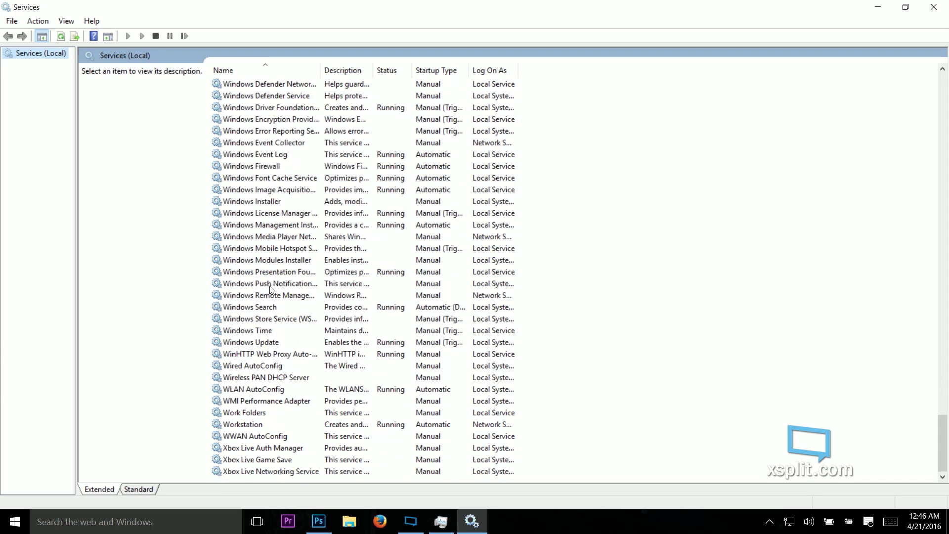
pyautogui.scroll(6, 273, 309)
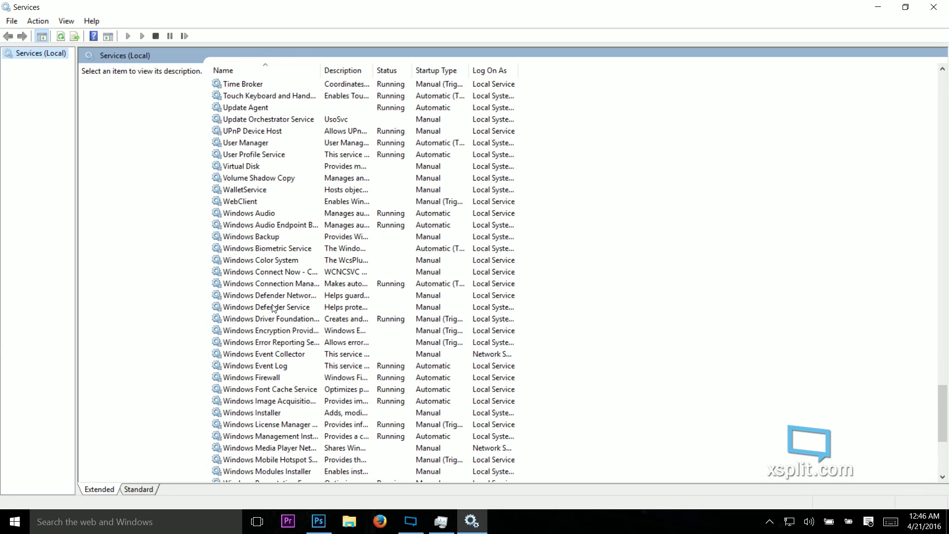
pyautogui.scroll(-6, 273, 309)
# Change Windows Search's startup type to Disabled, stop the service, and apply the change
pyautogui.click(266, 308)
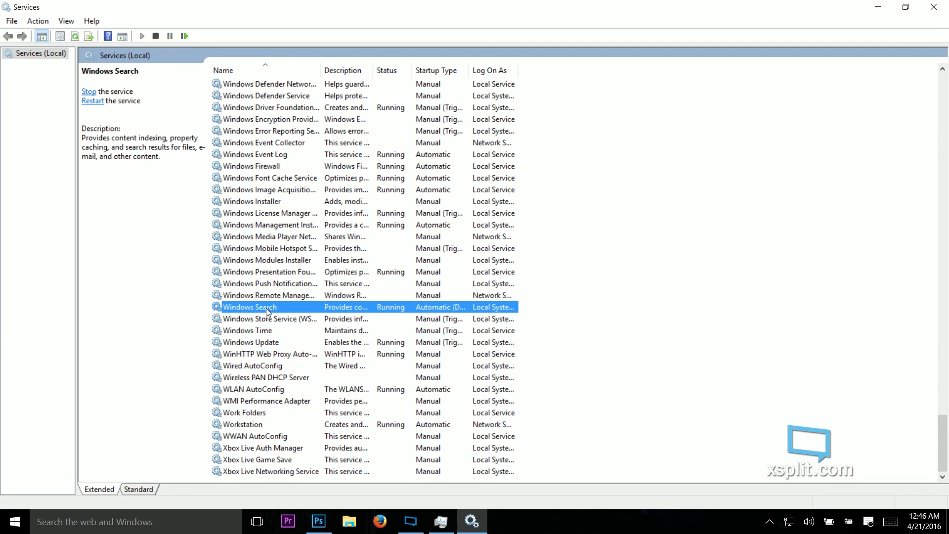
pyautogui.rightClick(266, 307)
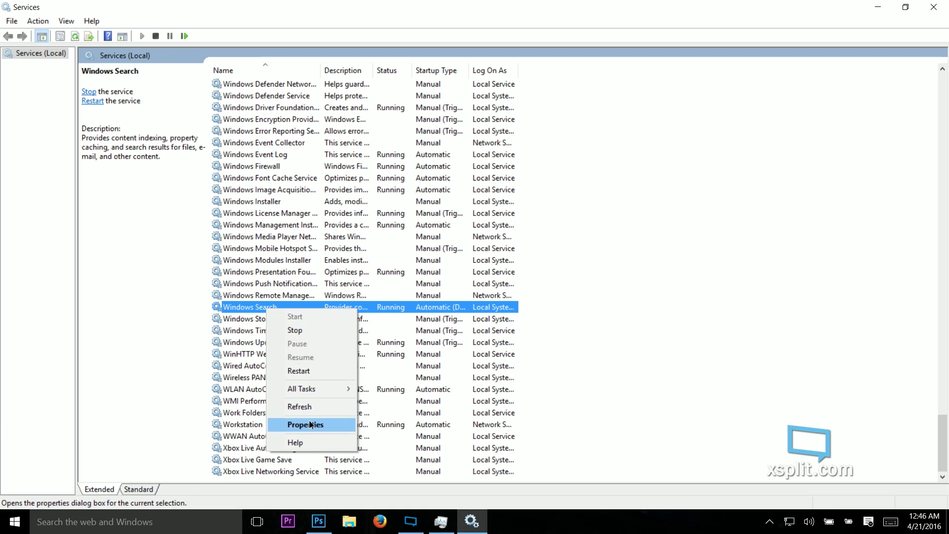
pyautogui.click(304, 424)
pyautogui.click(448, 246)
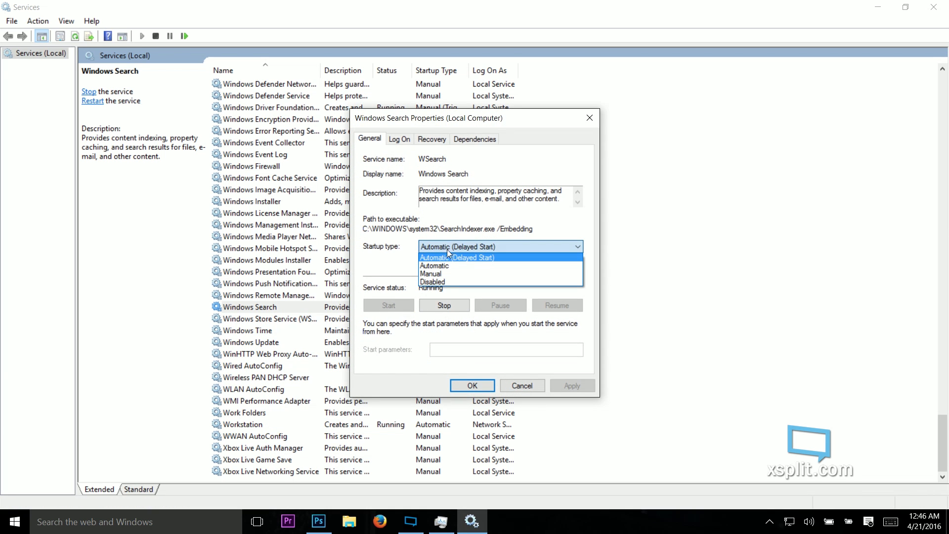
pyautogui.click(436, 282)
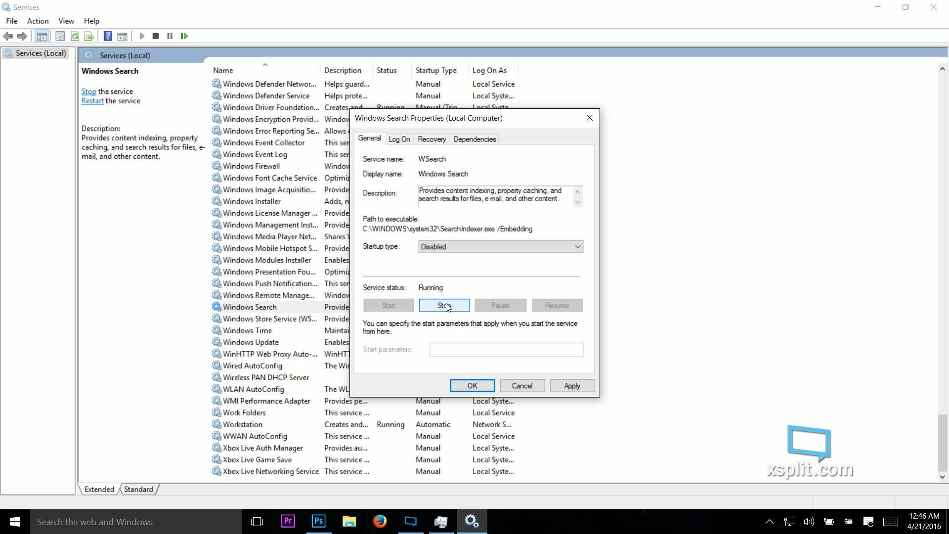
pyautogui.click(446, 306)
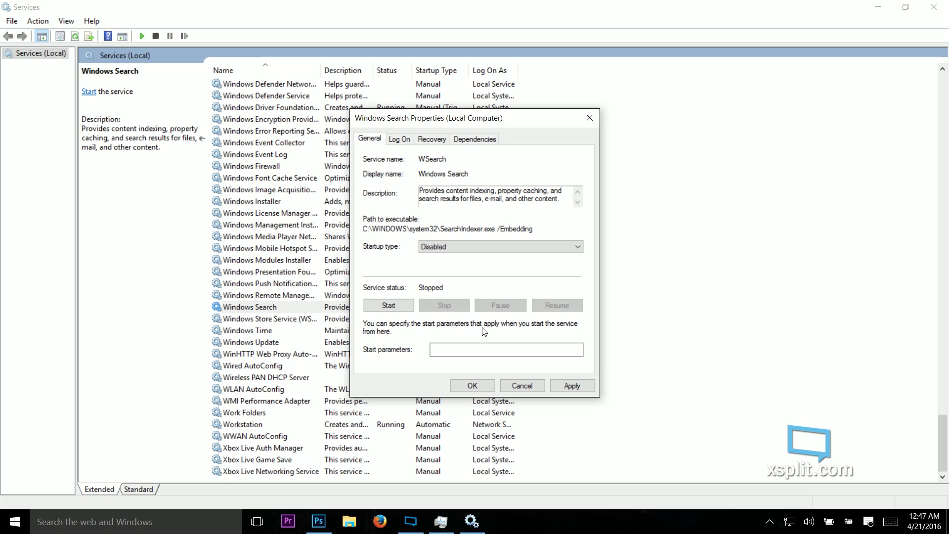
pyautogui.click(571, 385)
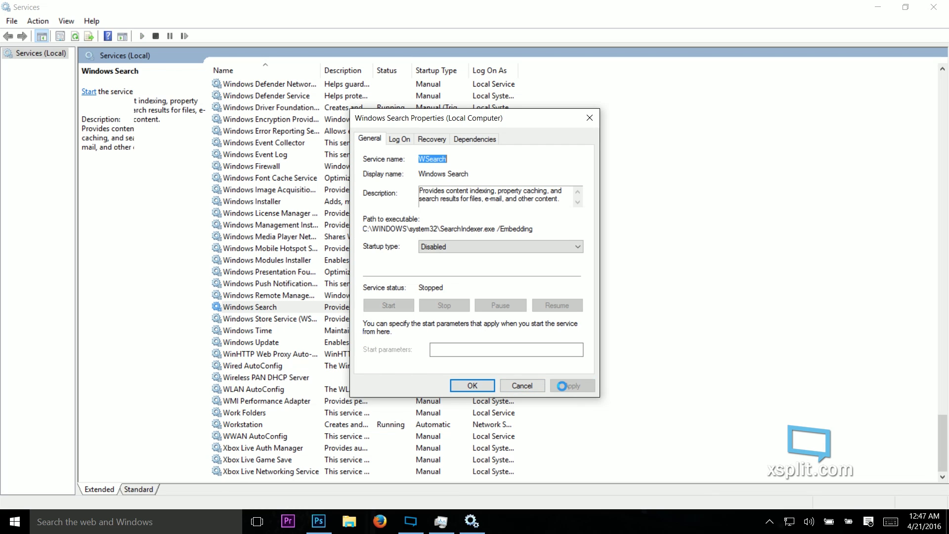
pyautogui.click(472, 386)
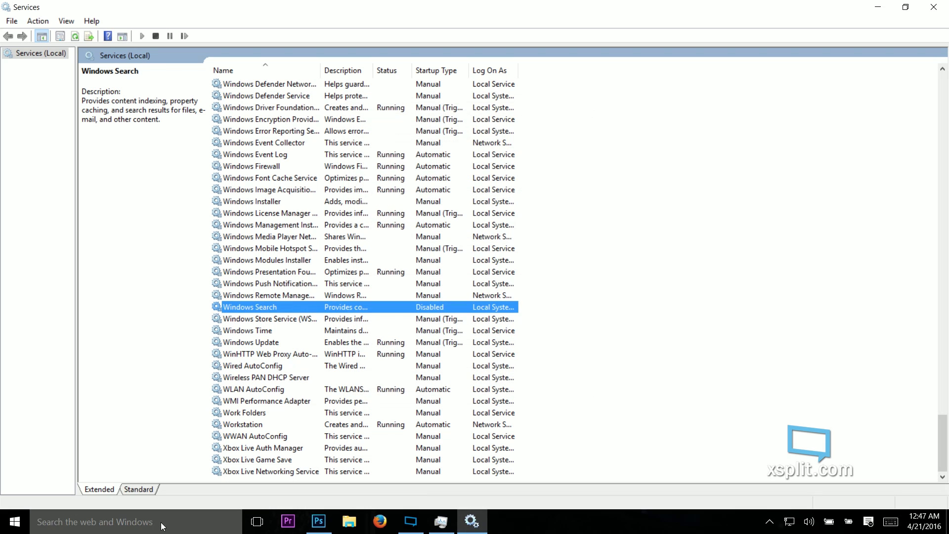
# Scroll up the Services list and select the Superfetch service
pyautogui.scroll(3, 260, 427)
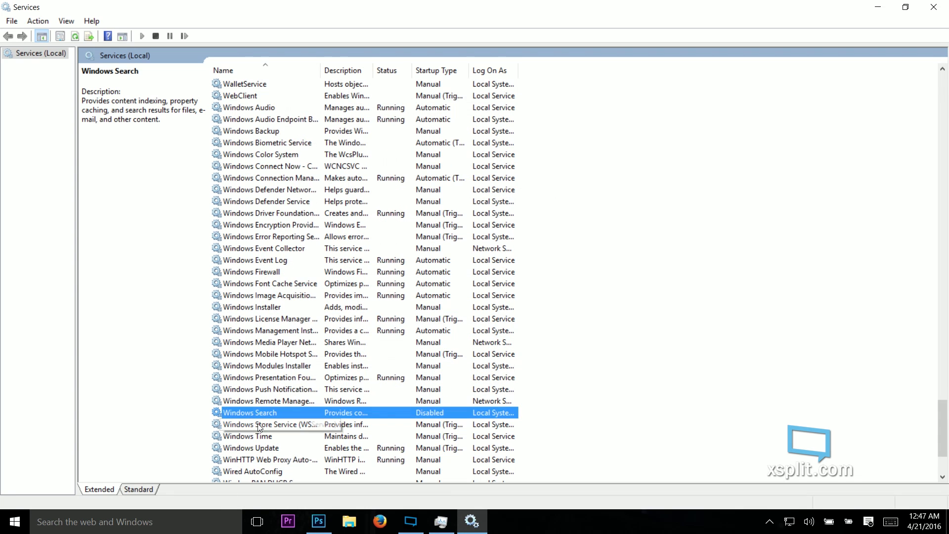
pyautogui.scroll(1, 261, 425)
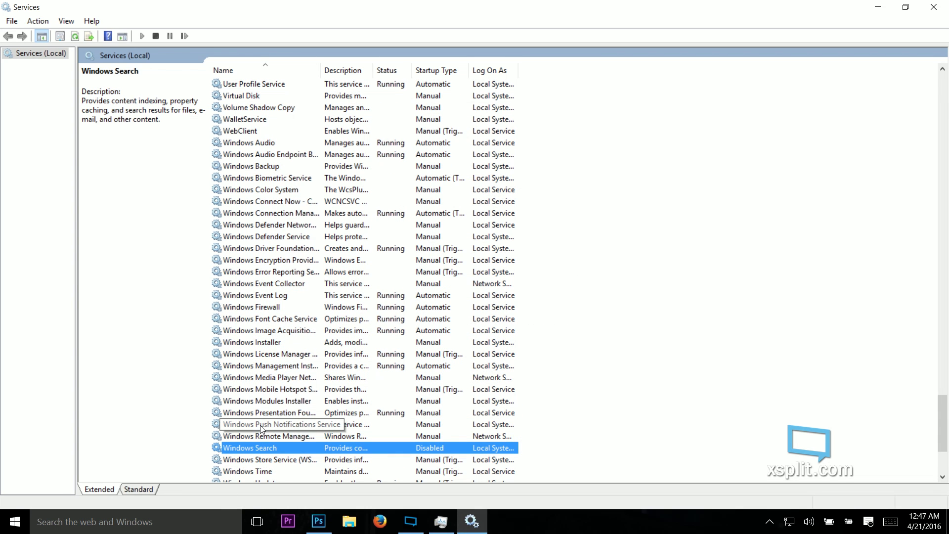
pyautogui.scroll(3, 259, 427)
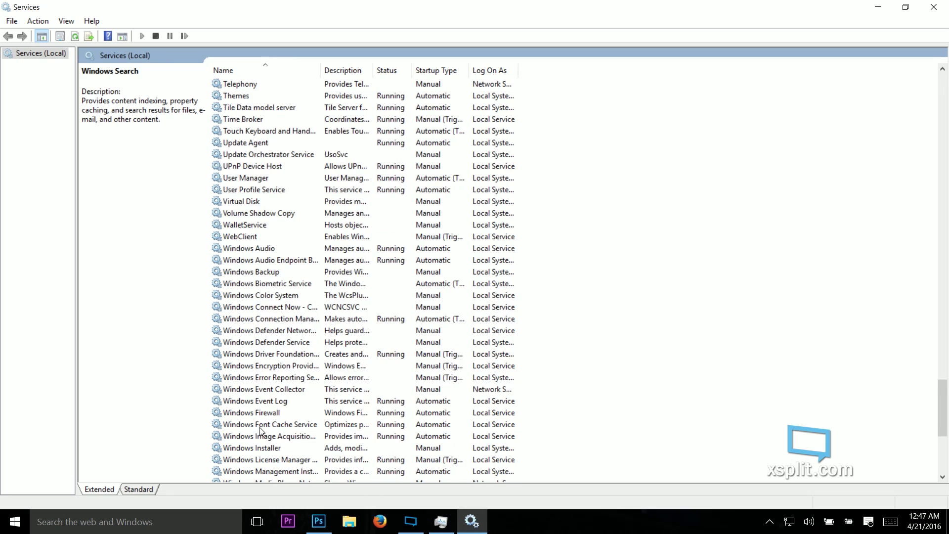
pyautogui.scroll(8, 260, 430)
pyautogui.scroll(-8, 260, 430)
pyautogui.scroll(-5, 260, 430)
pyautogui.scroll(12, 271, 384)
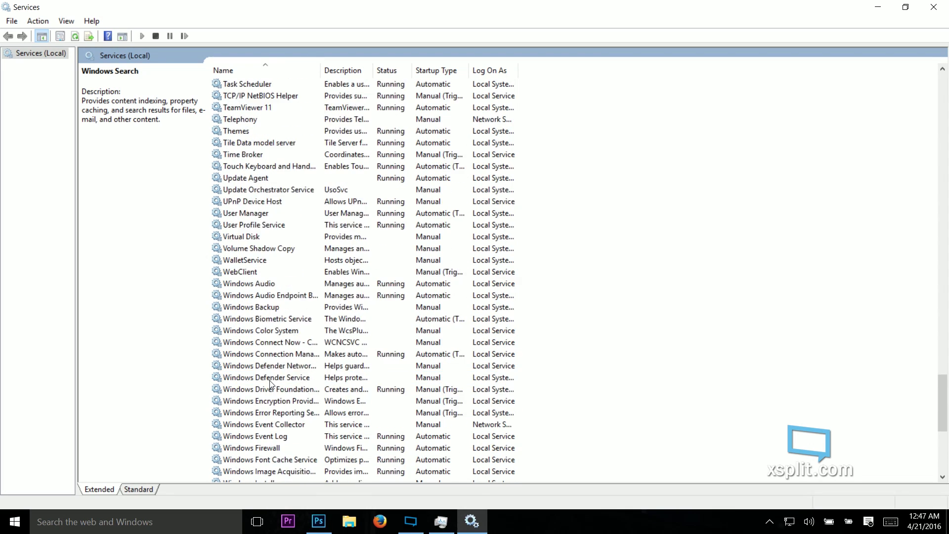
pyautogui.scroll(2, 271, 383)
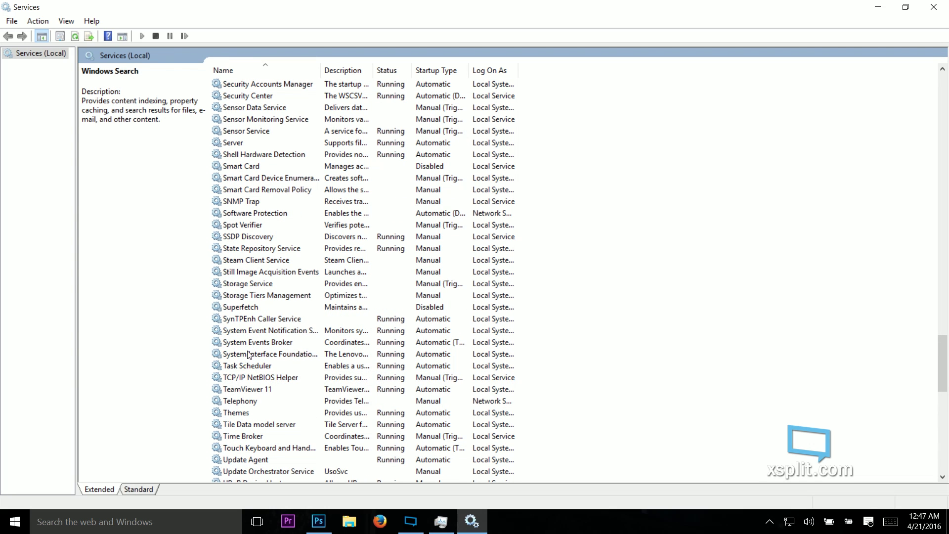
pyautogui.click(238, 307)
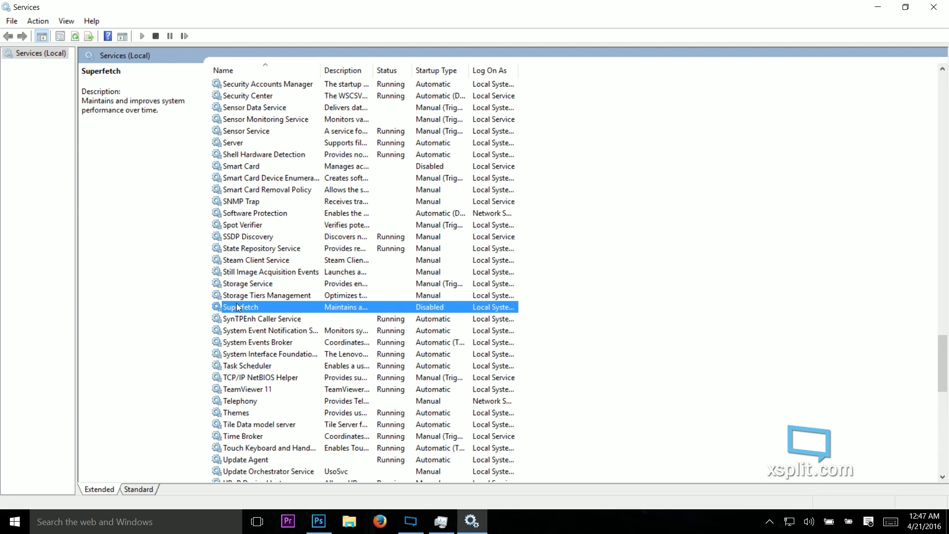
# Set Superfetch's startup type to Disabled in its properties and apply the change
pyautogui.rightClick(427, 306)
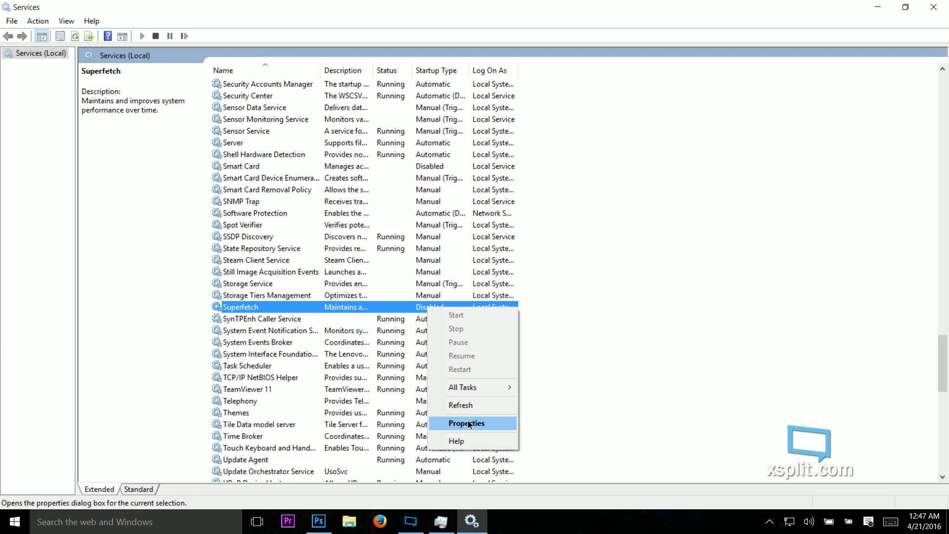
pyautogui.click(467, 423)
pyautogui.click(444, 250)
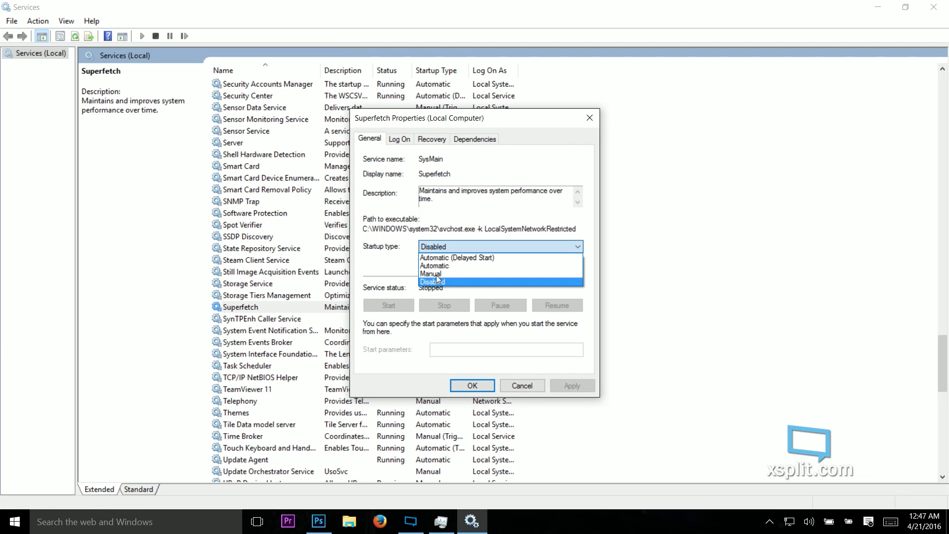
pyautogui.click(440, 281)
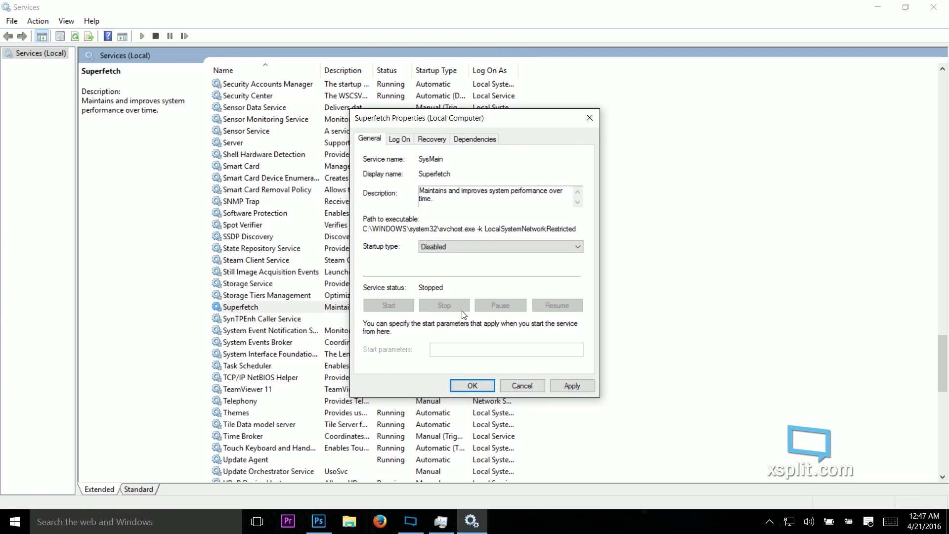
pyautogui.click(564, 384)
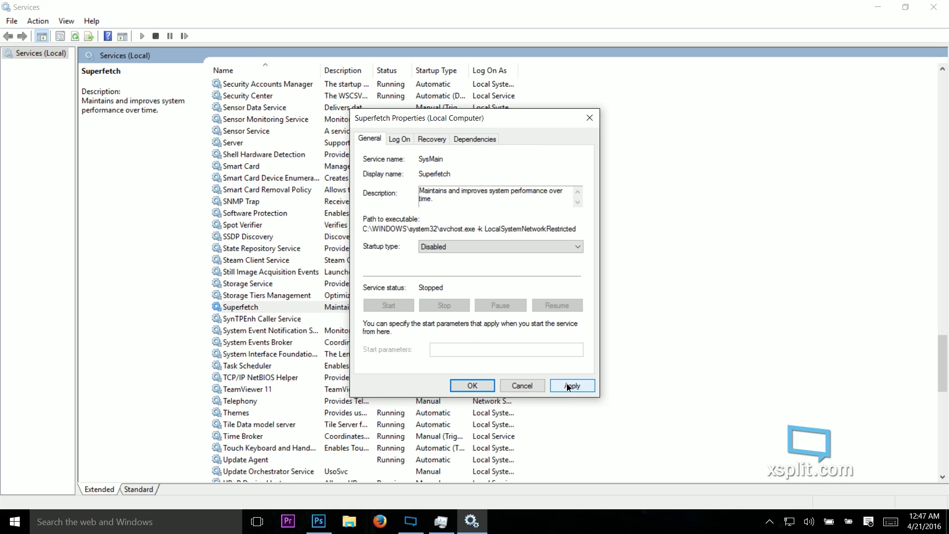
pyautogui.click(472, 386)
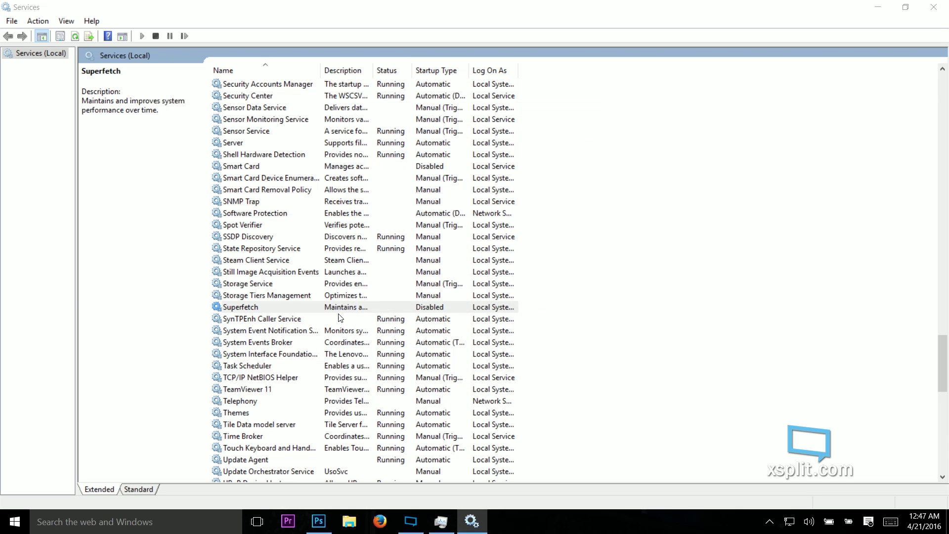
pyautogui.scroll(6, 339, 318)
pyautogui.scroll(20, 339, 317)
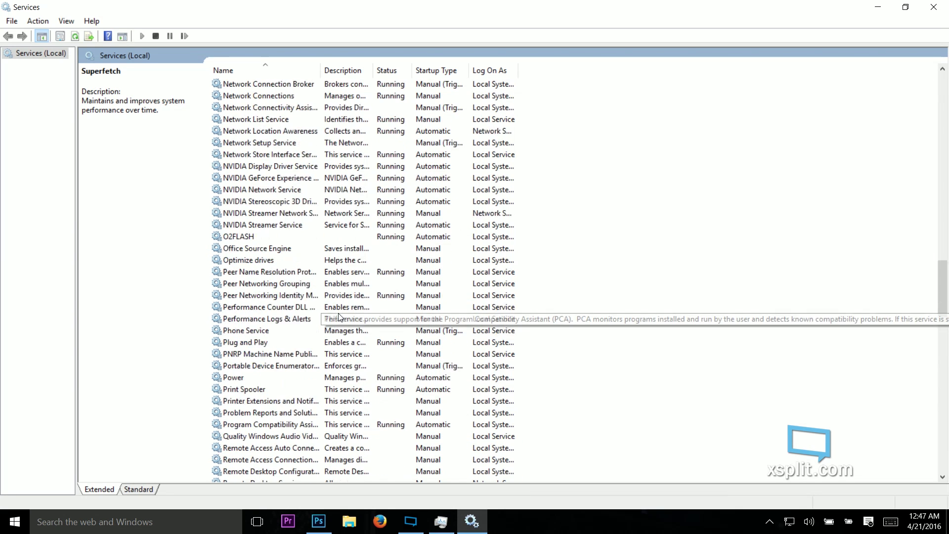
pyautogui.scroll(20, 339, 316)
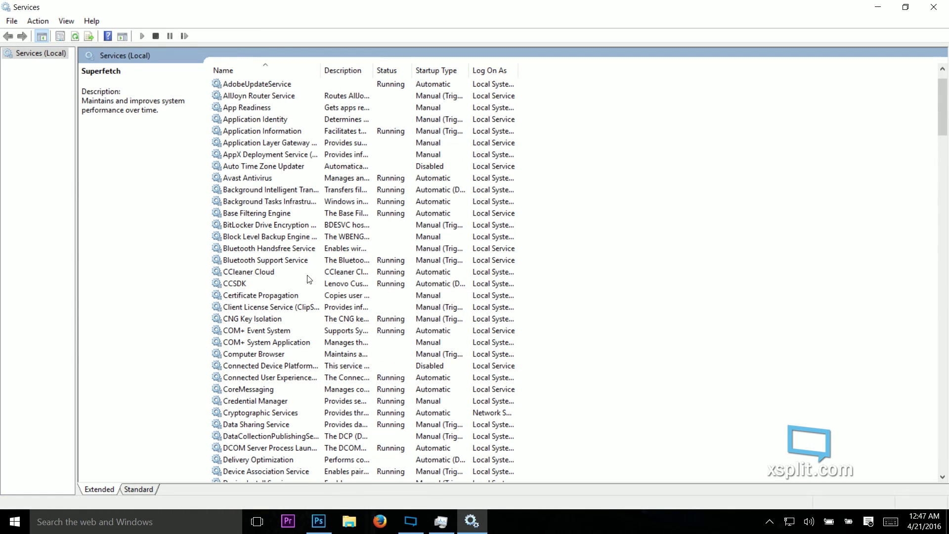
# Change Background Intelligent Transfer Service's startup type to Disabled, stop it, and apply the change
pyautogui.click(268, 192)
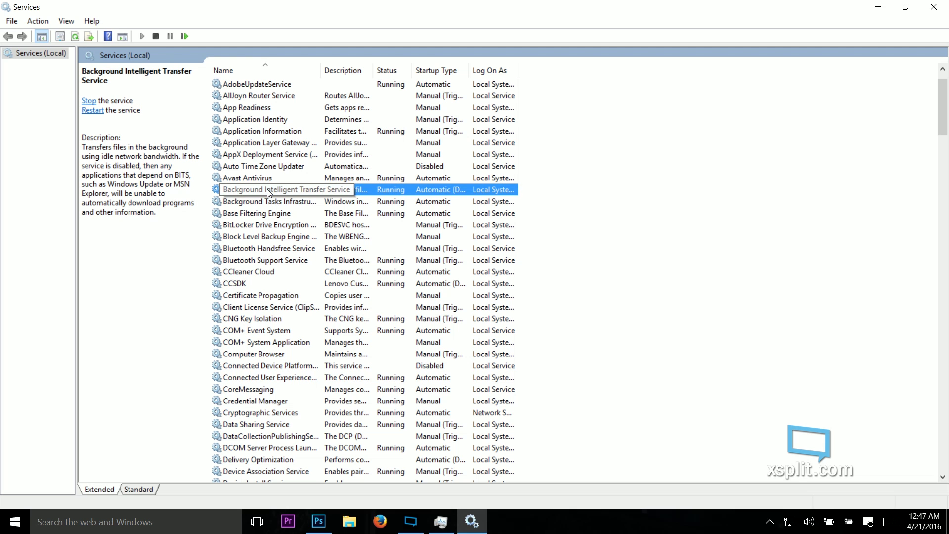
pyautogui.rightClick(268, 192)
pyautogui.click(317, 305)
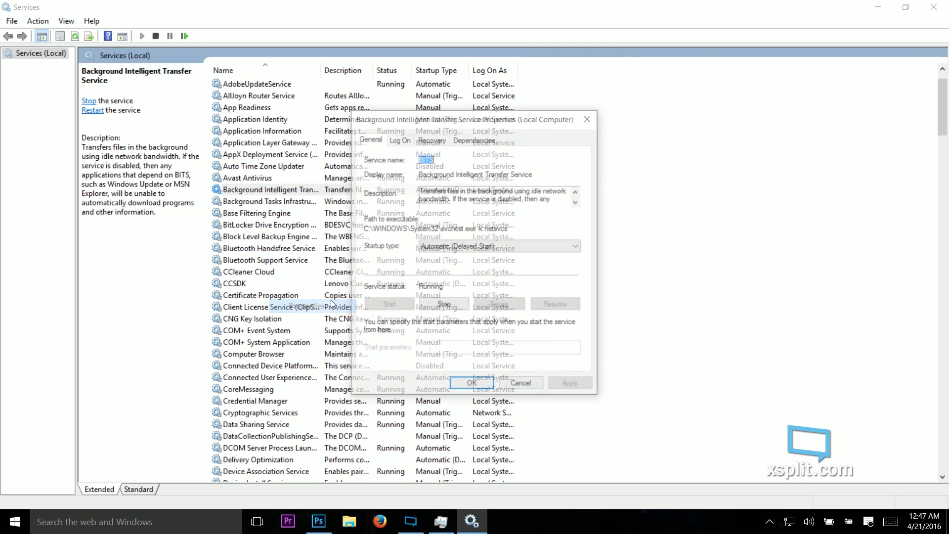
pyautogui.click(513, 242)
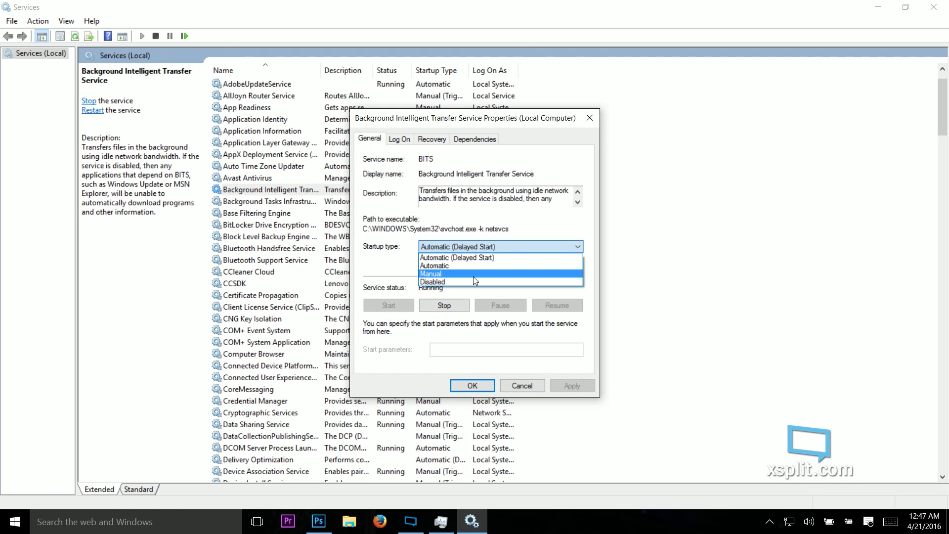
pyautogui.click(468, 280)
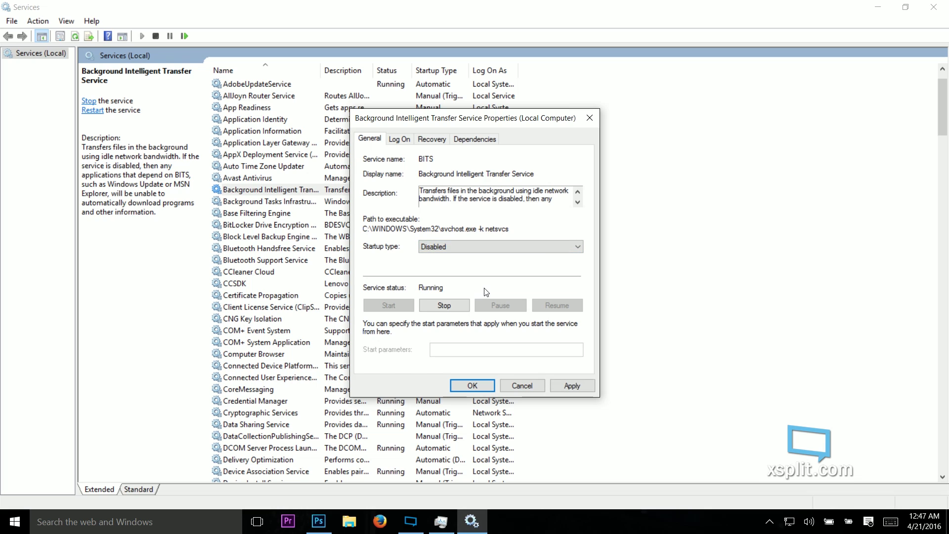
pyautogui.click(460, 305)
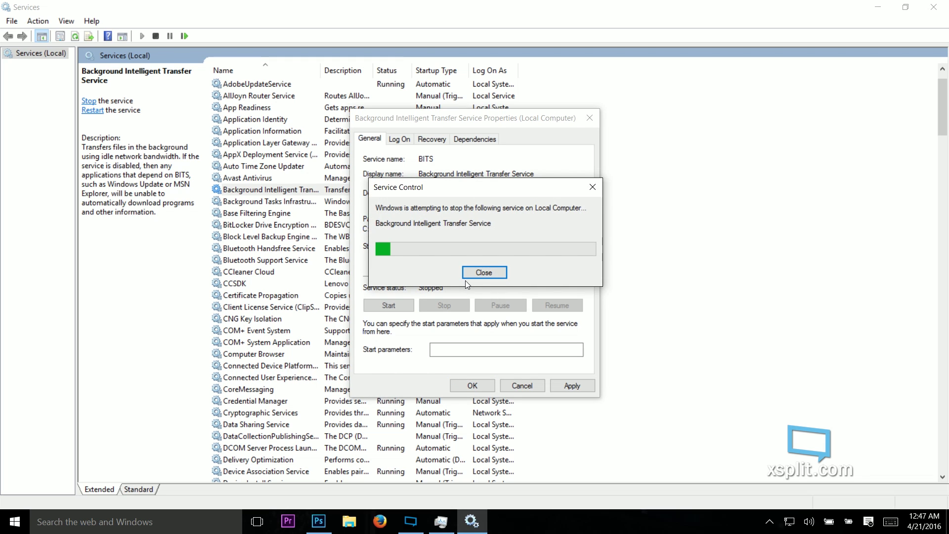
pyautogui.click(572, 385)
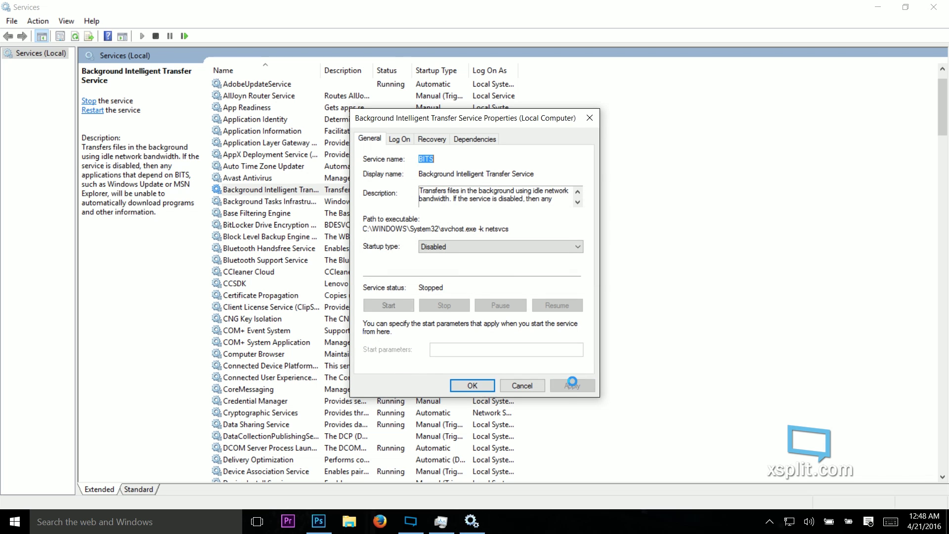
pyautogui.click(476, 385)
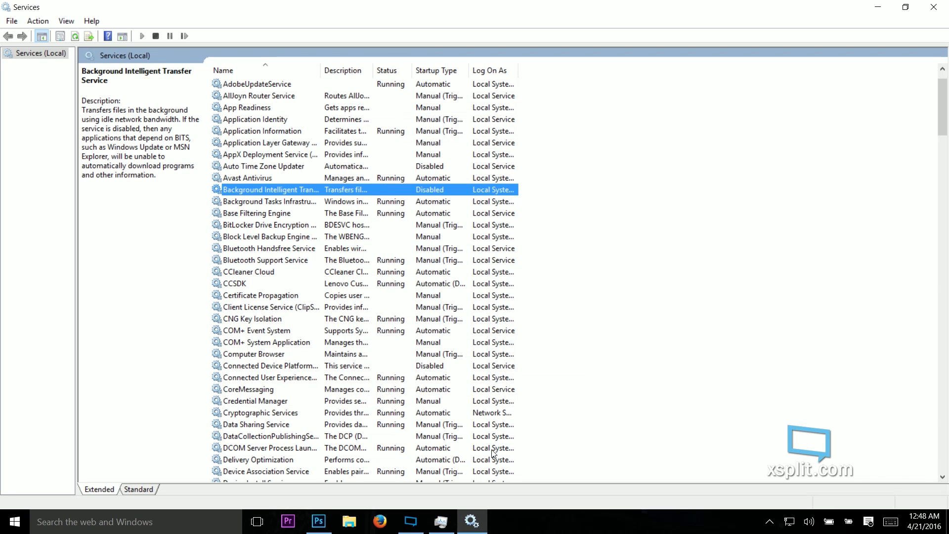
# Close the Services console, leaving Task Manager's Processes list in front
pyautogui.click(933, 7)
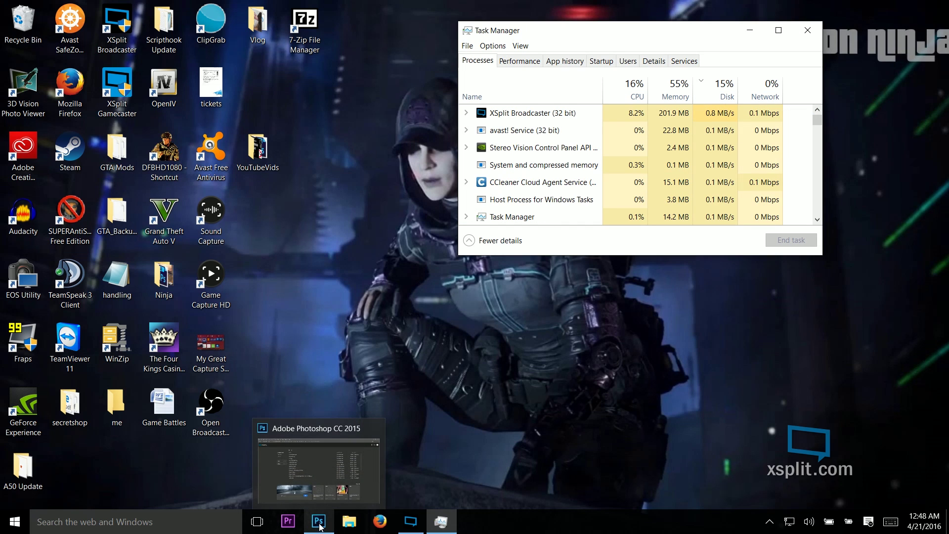
pyautogui.moveTo(410, 522)
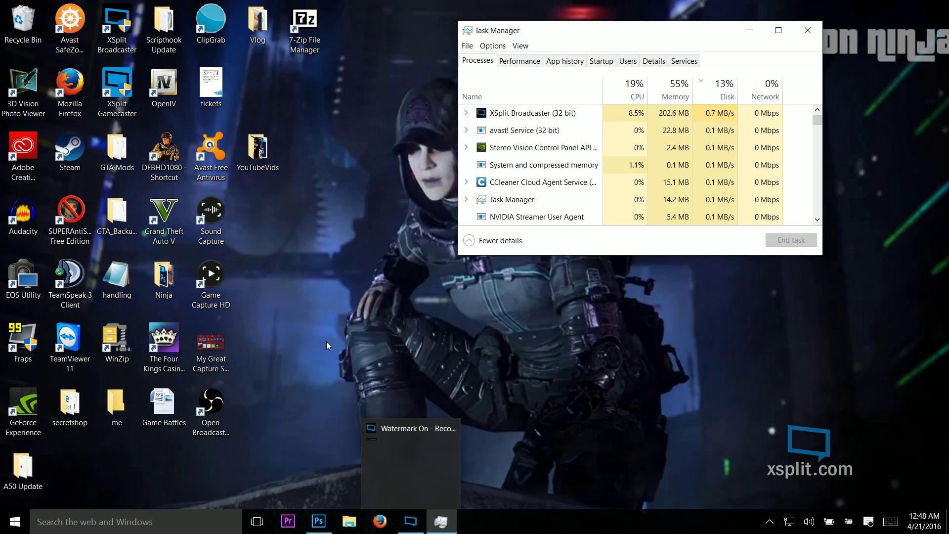